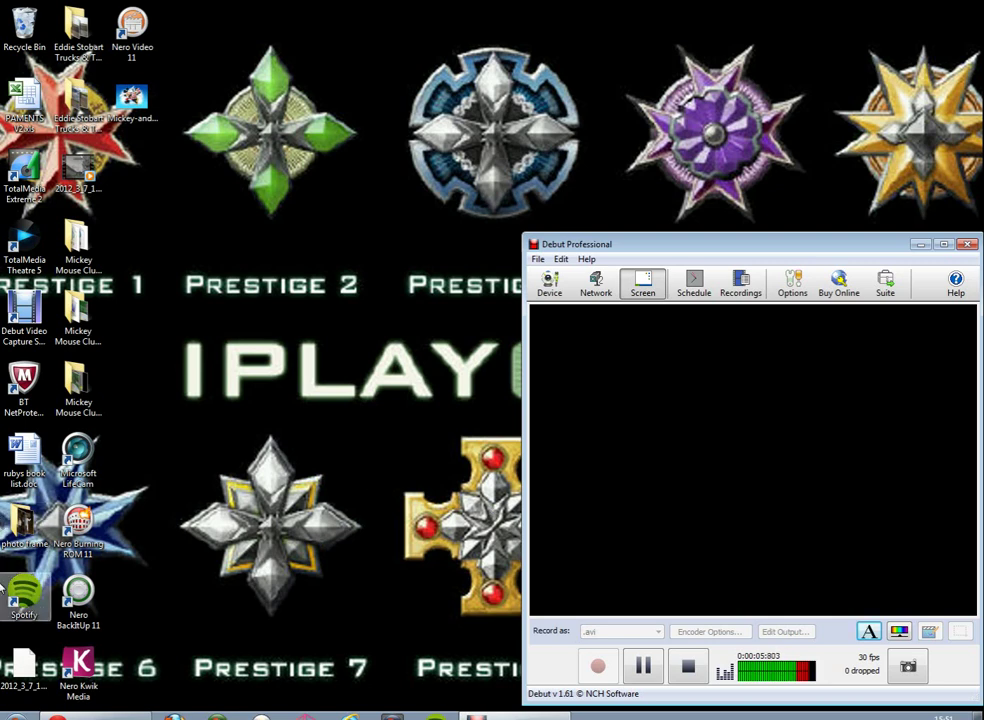
Step: Expand the Nero > Nero 11 folder in the Start menu's All Programs list
click(15, 714)
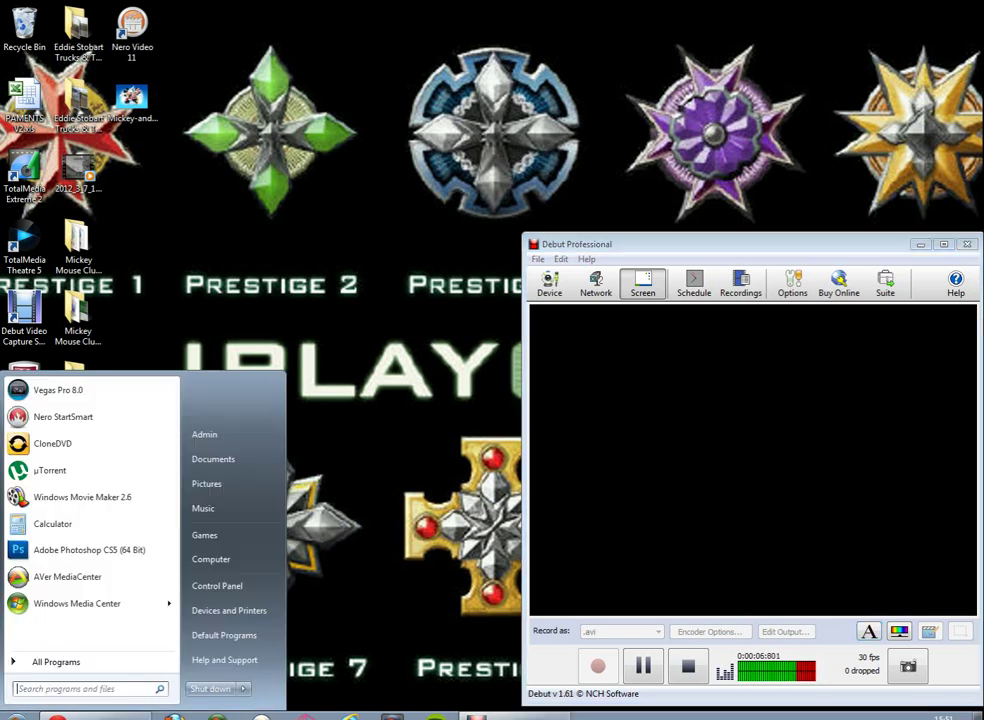
click(60, 661)
scroll(87, 585, down, 3)
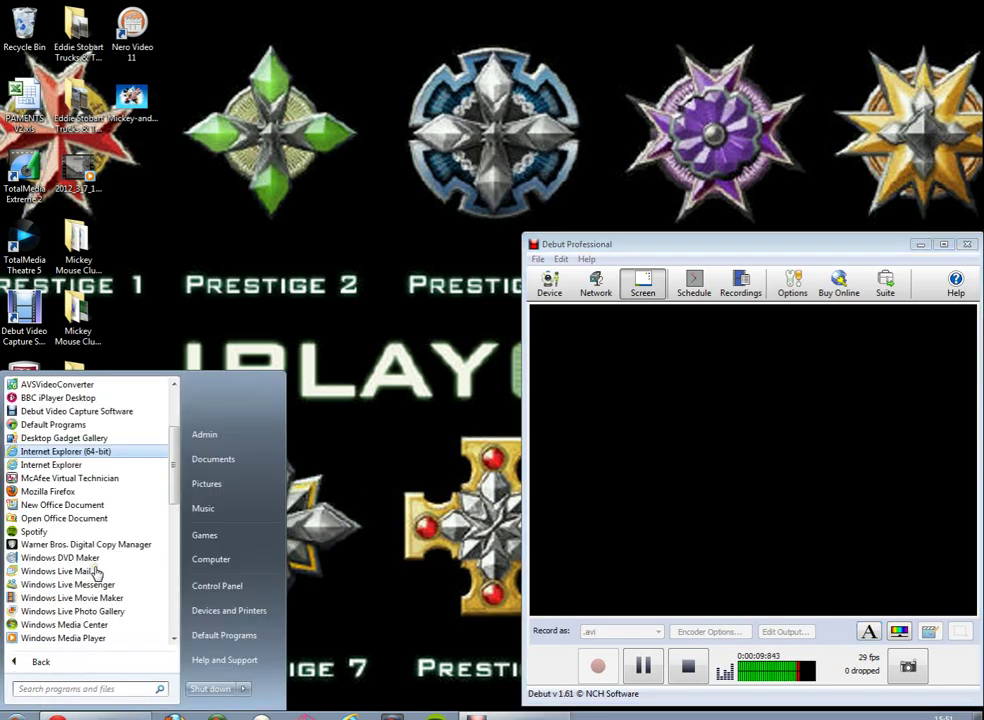
scroll(66, 571, down, 4)
scroll(94, 575, down, 7)
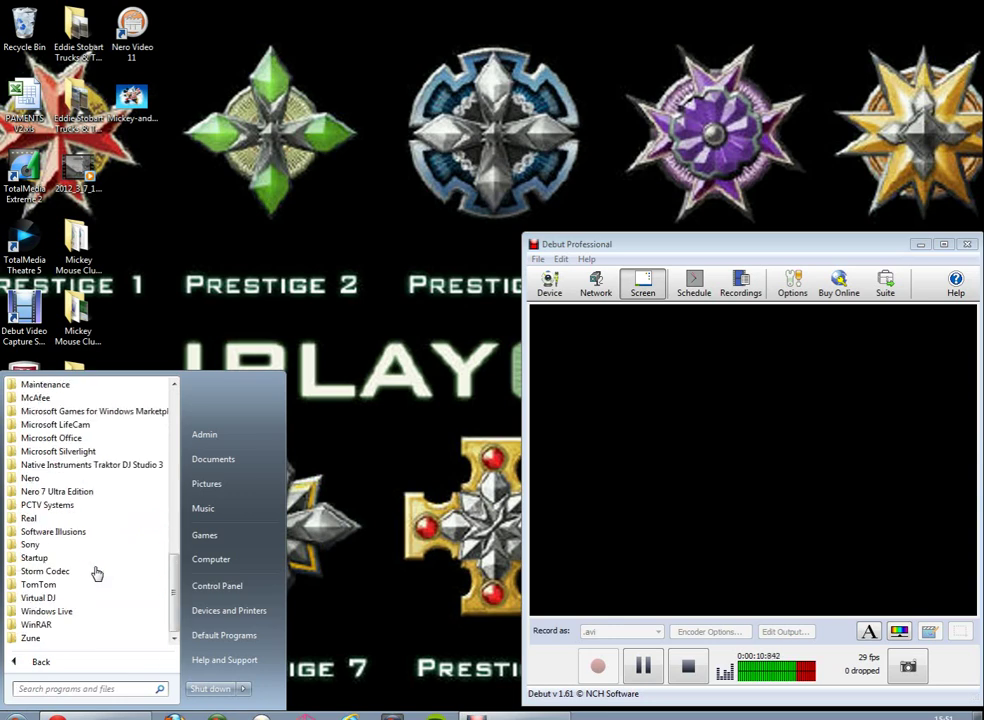
click(69, 483)
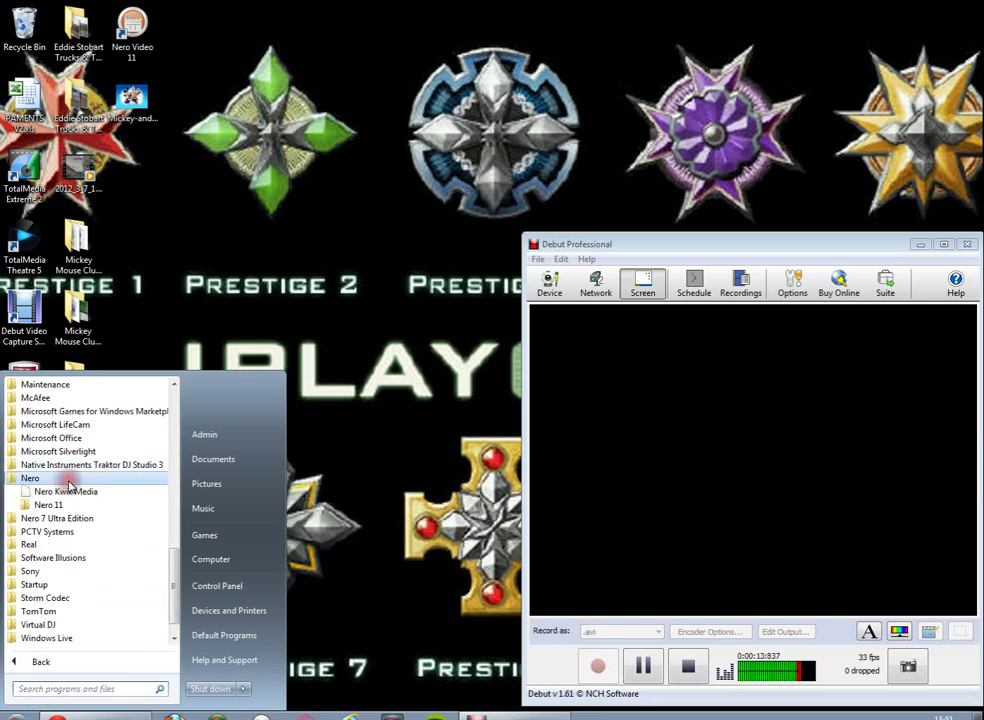
click(70, 506)
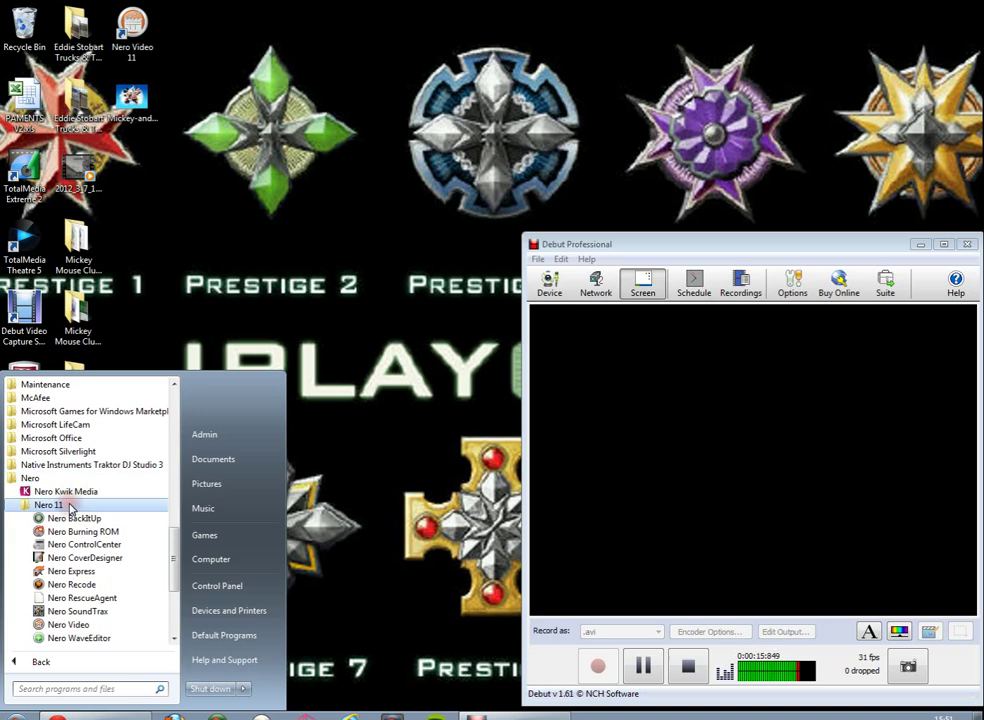
Step: Launch Nero Video and start a new DVD-Video project from the Welcome screen
click(86, 625)
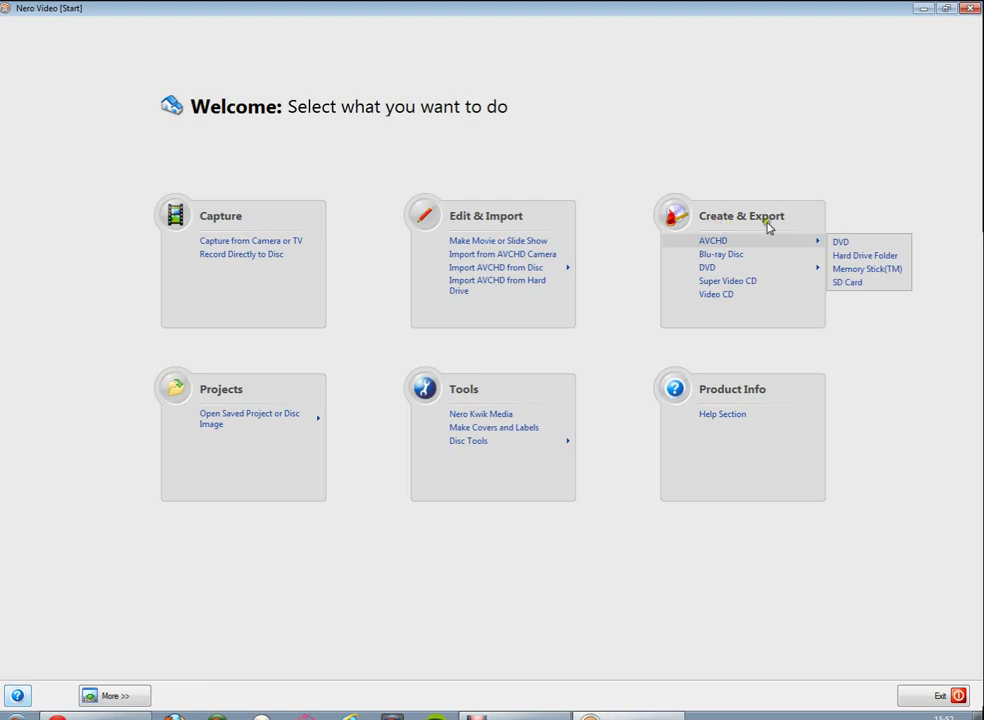
mouse_move(740, 267)
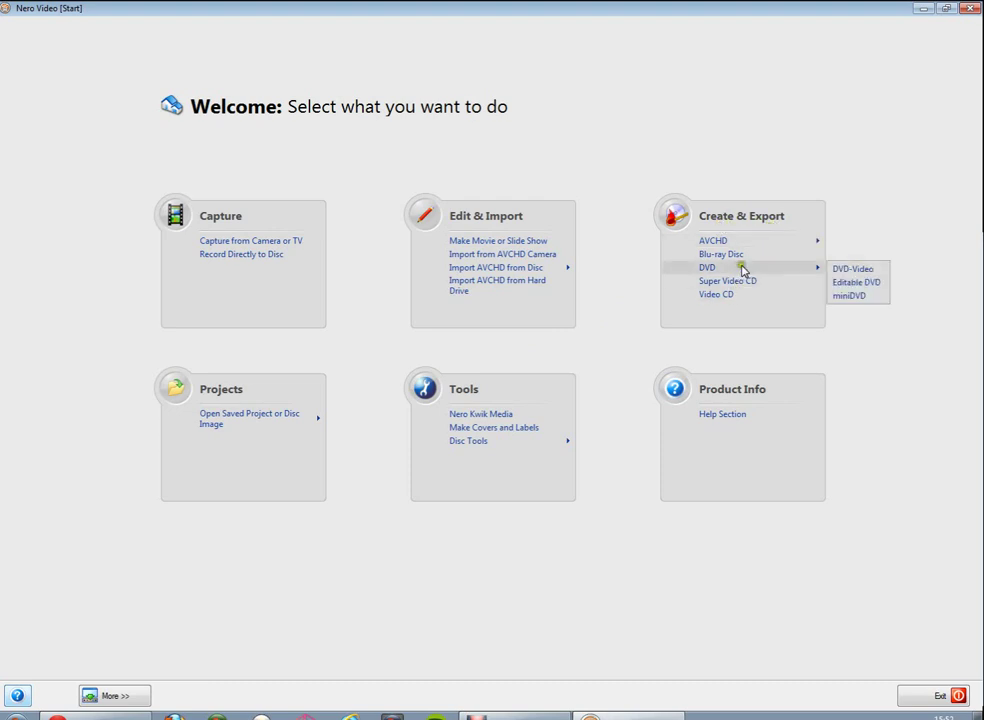
click(864, 271)
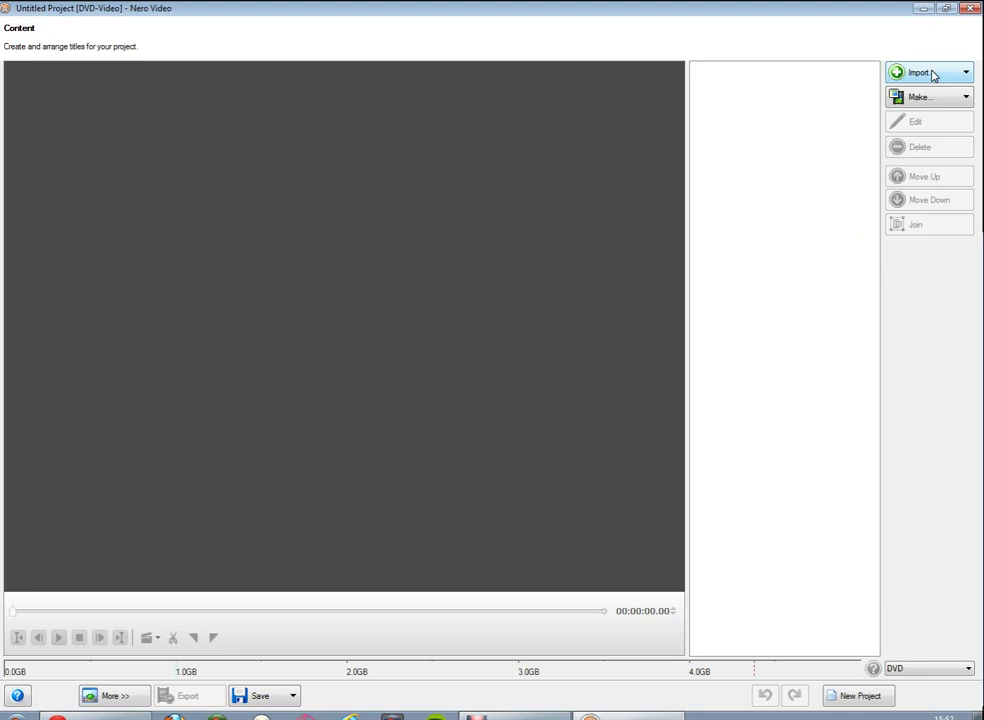
Step: Import the episode file MMC Donald The Frog Prince.avi into the DVD project
click(932, 74)
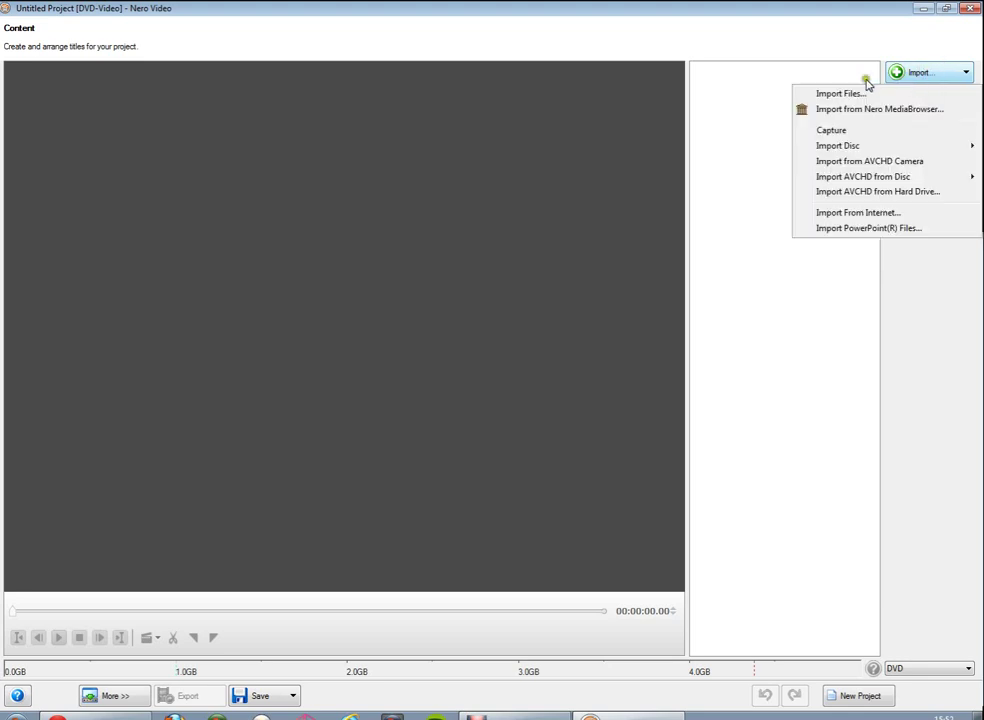
click(840, 94)
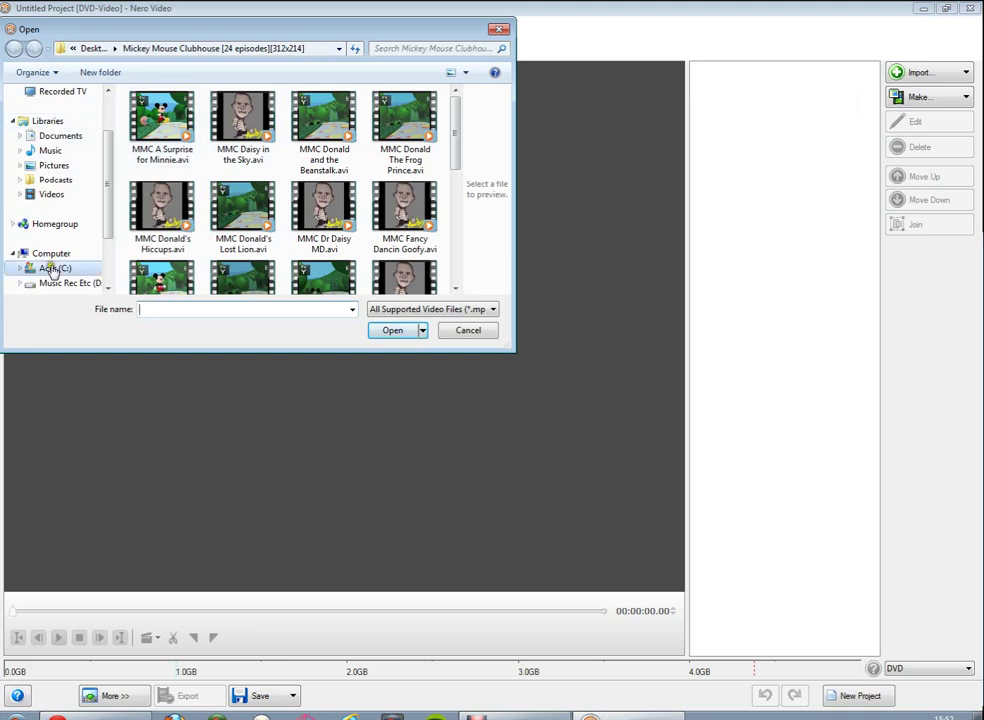
scroll(108, 185, down, 1)
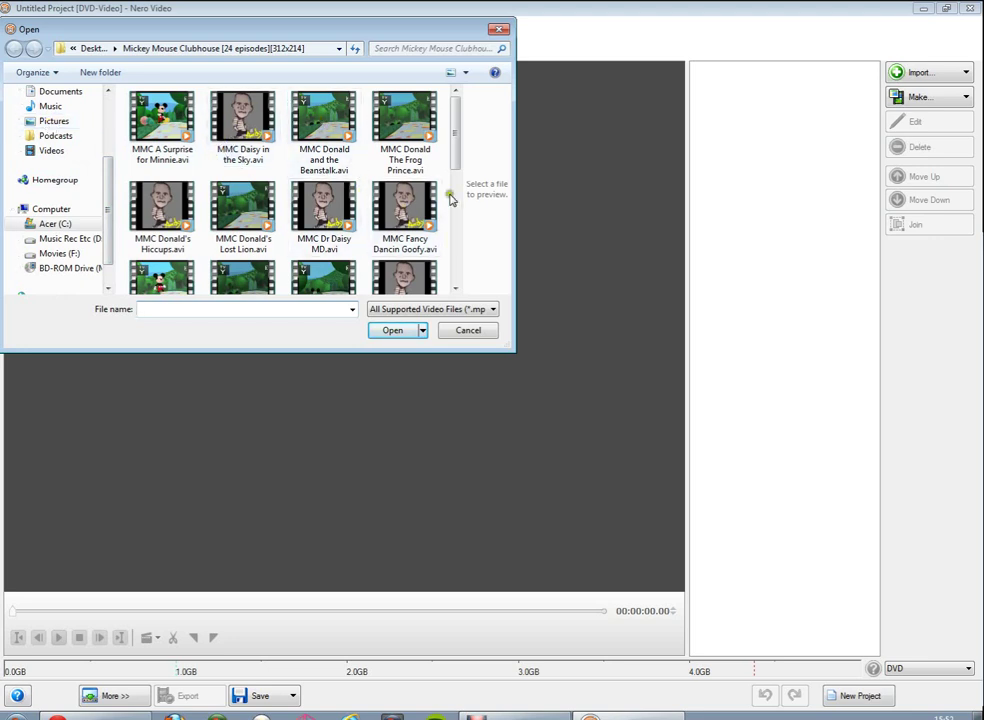
click(392, 113)
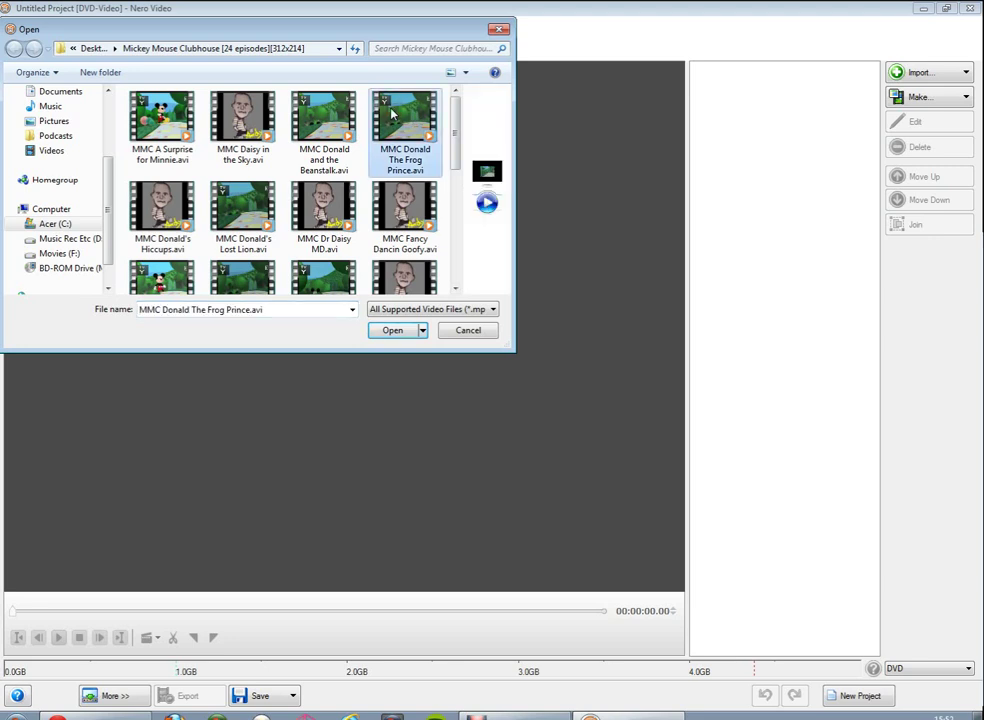
click(395, 333)
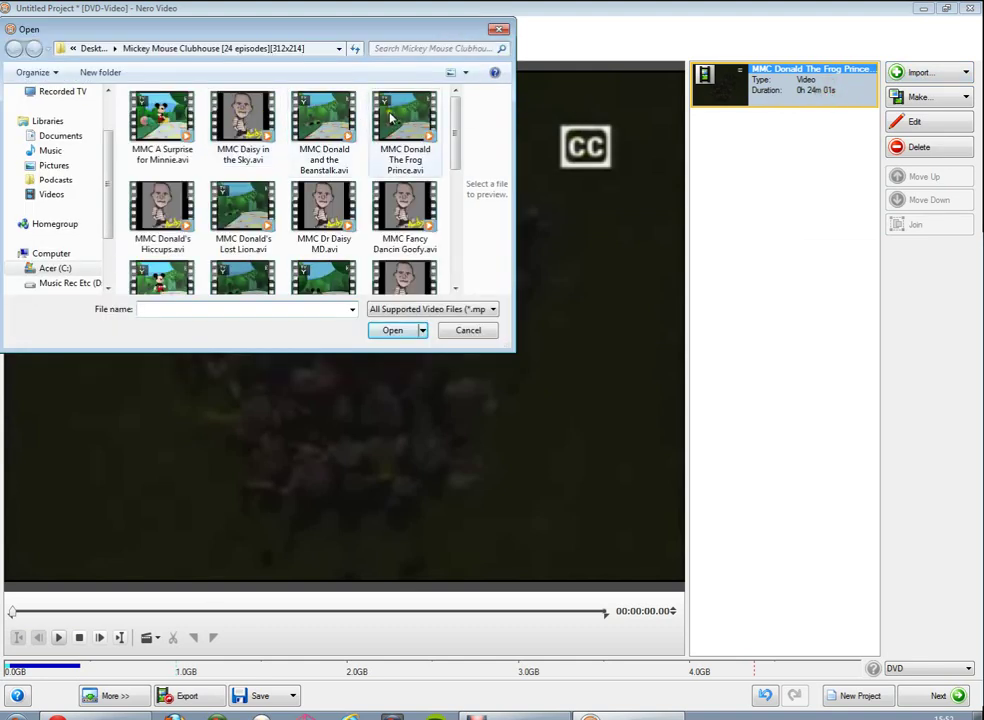
Step: Select eight more episode files, including a second Frog Prince, and import them
click(447, 101)
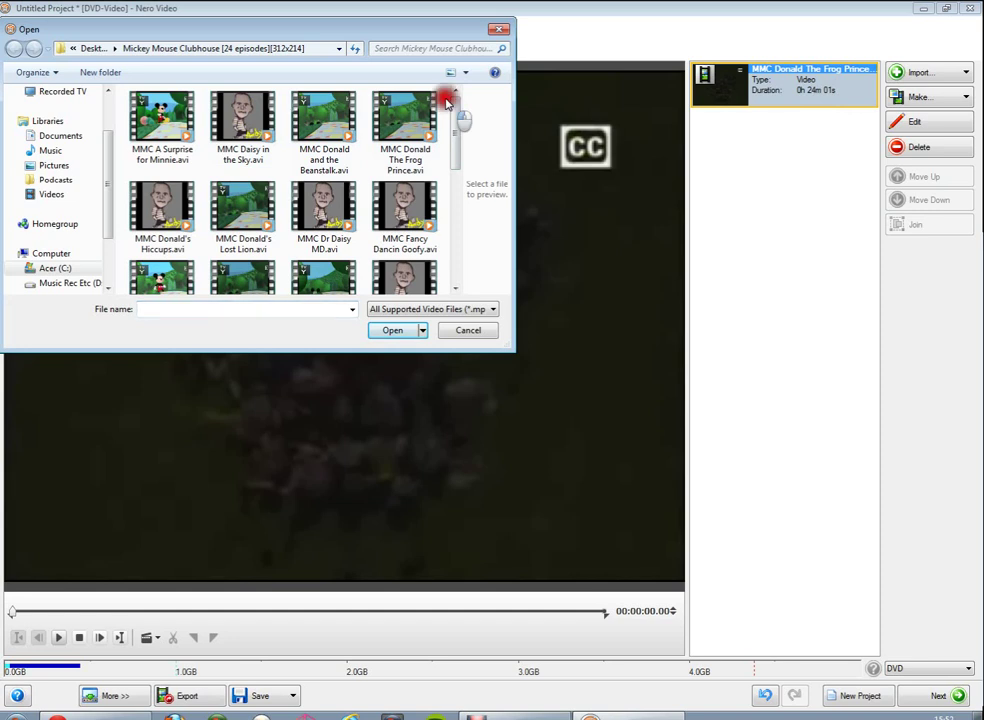
mouse_move(447, 101)
mouse_down()
mouse_move(158, 190)
mouse_move(154, 240)
mouse_up()
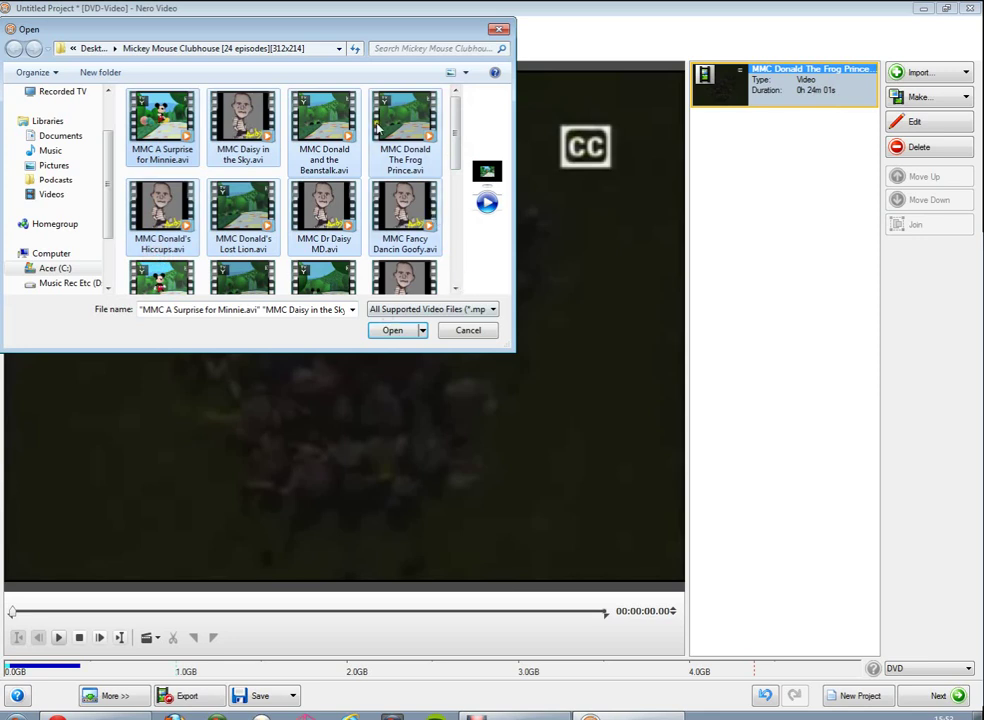
click(393, 332)
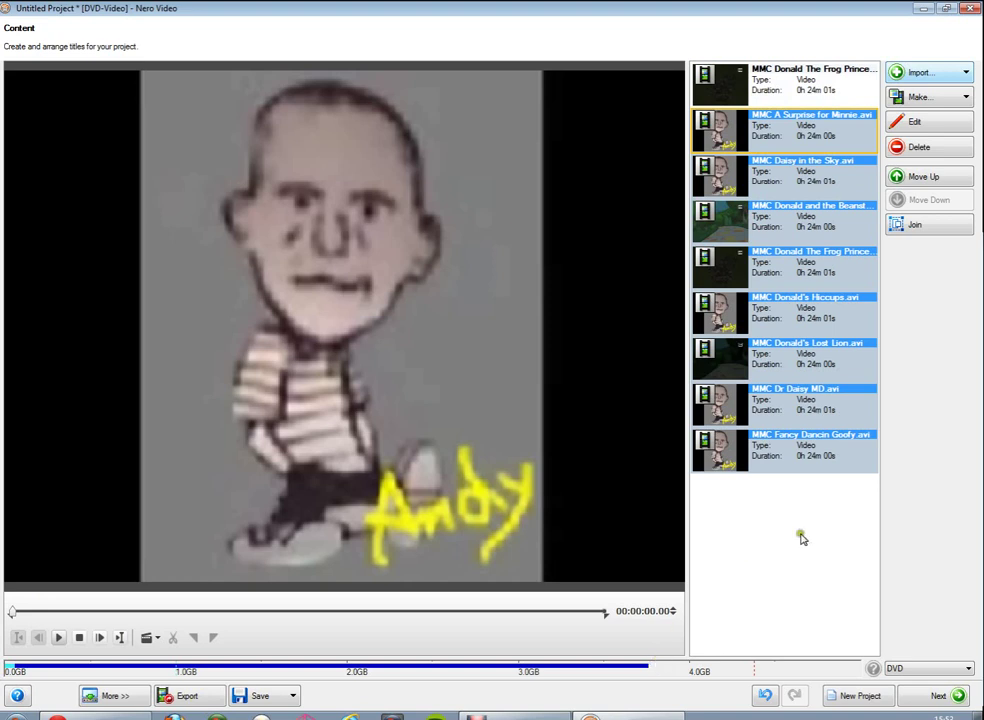
Step: Select all imported titles and delete them from the project
mouse_move(857, 528)
mouse_down()
mouse_move(784, 373)
mouse_move(693, 97)
mouse_move(698, 72)
mouse_up()
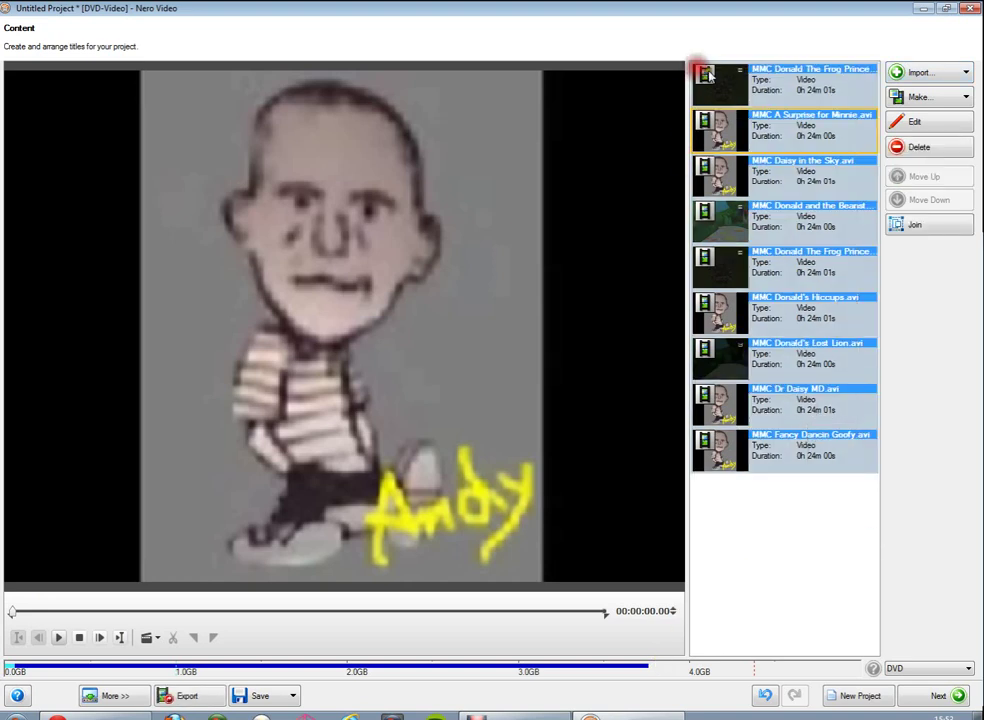
click(925, 149)
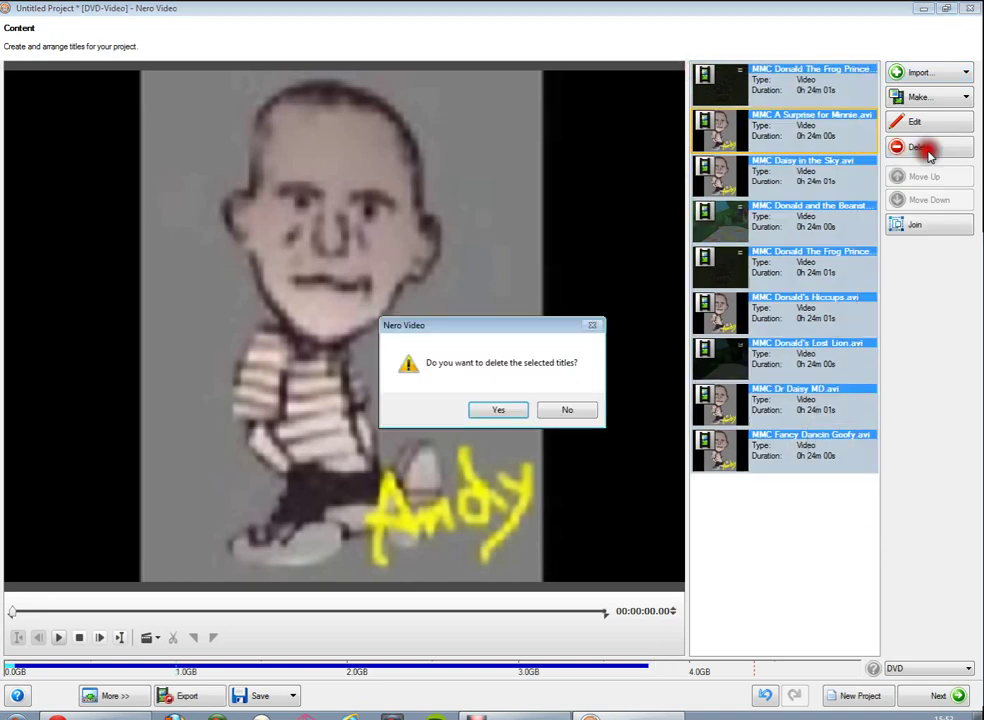
click(498, 411)
Step: Browse to the Desktop's Mickey's Great Outdoors folder and select its video file
click(938, 73)
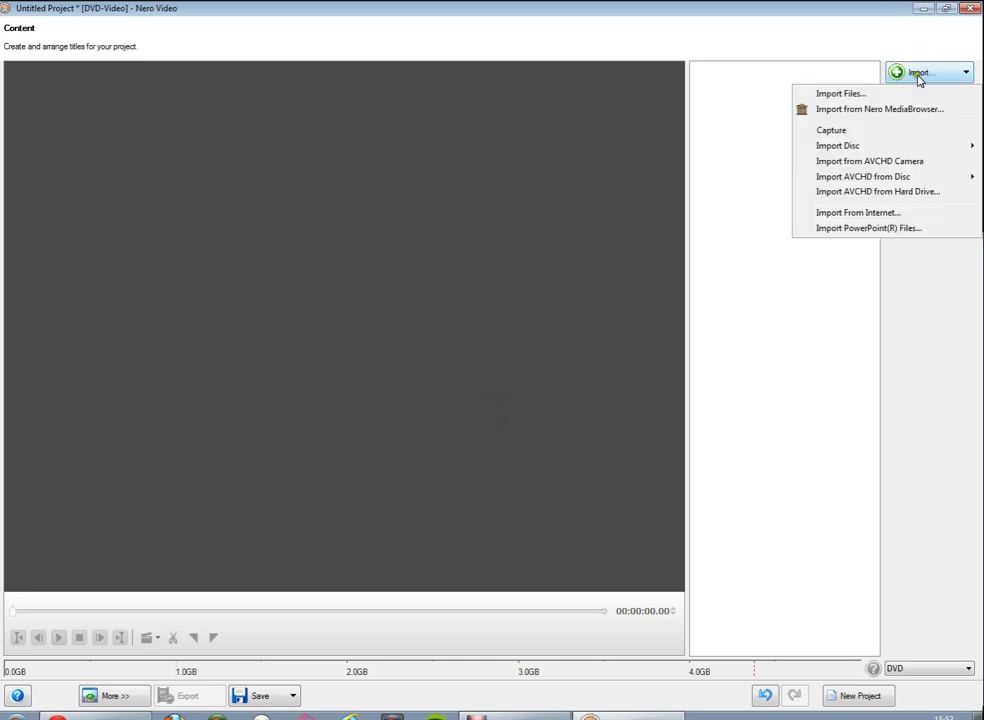
click(832, 94)
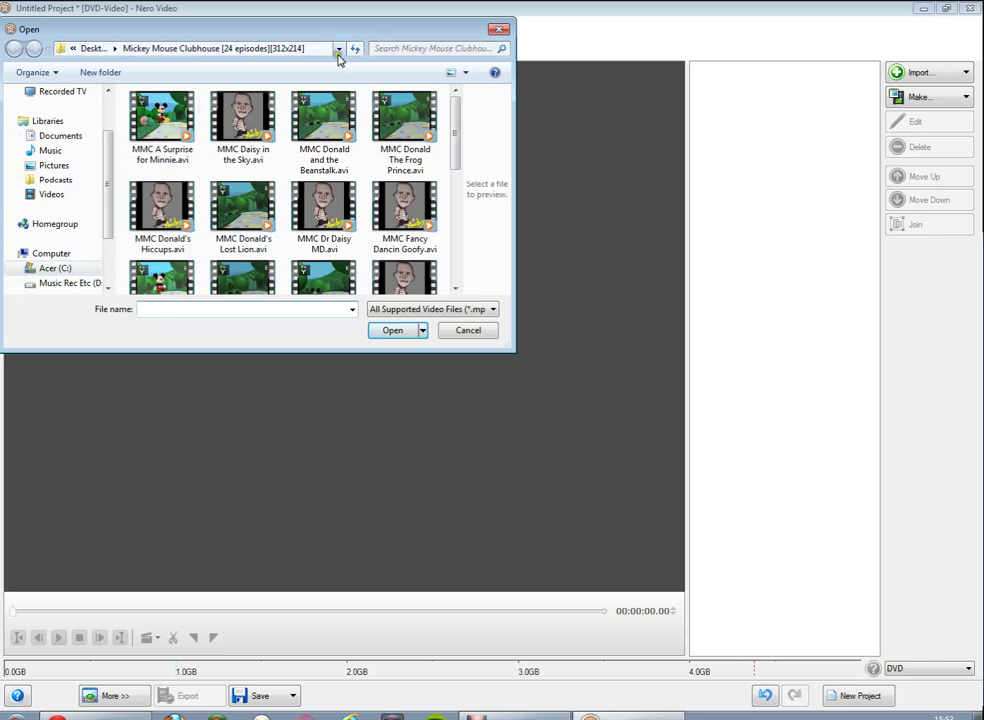
mouse_move(63, 284)
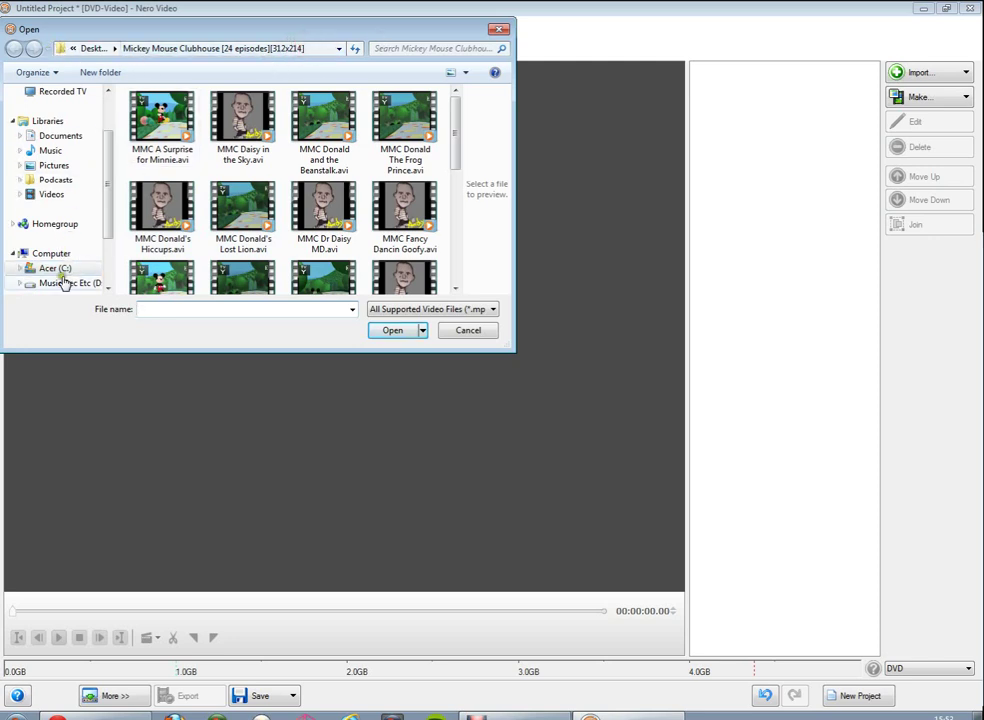
click(58, 269)
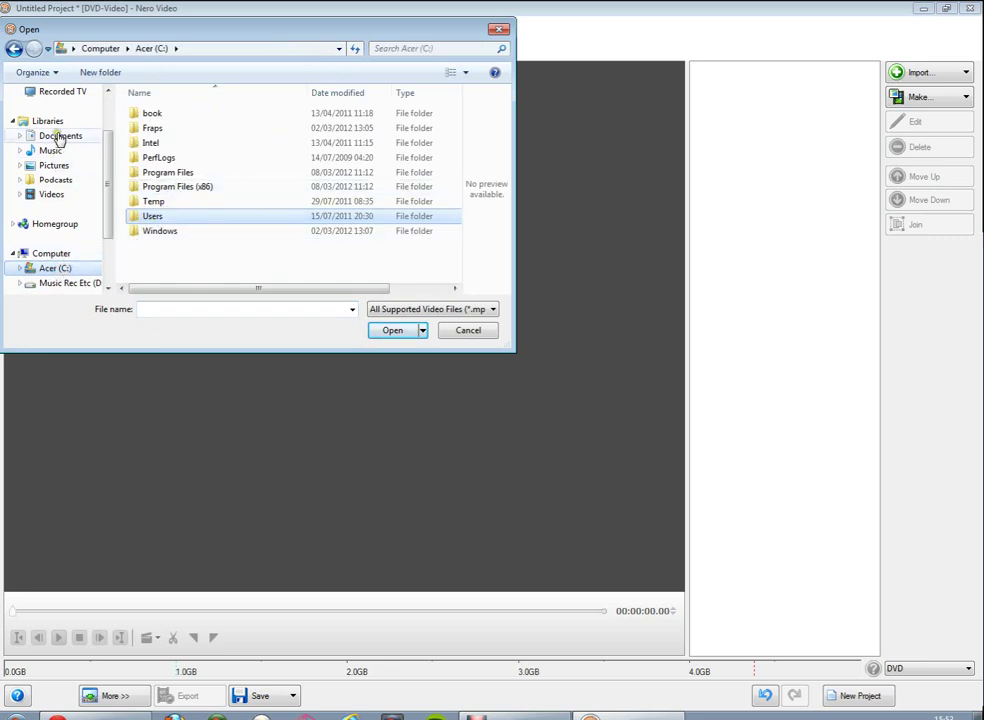
scroll(105, 85, up, 2)
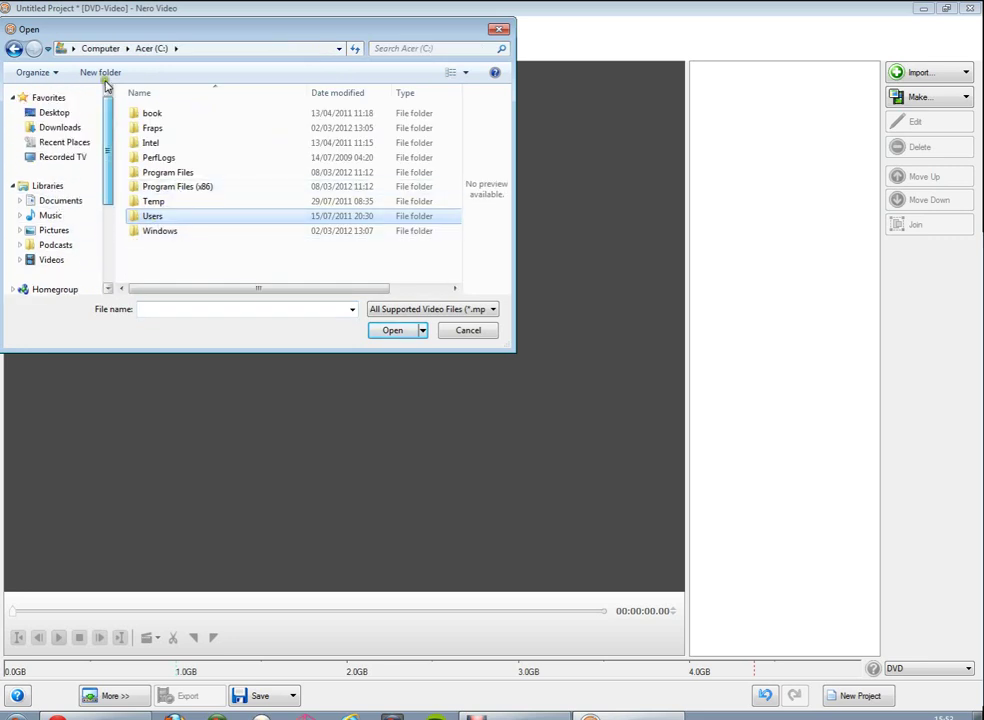
click(54, 112)
drag(453, 130, 458, 184)
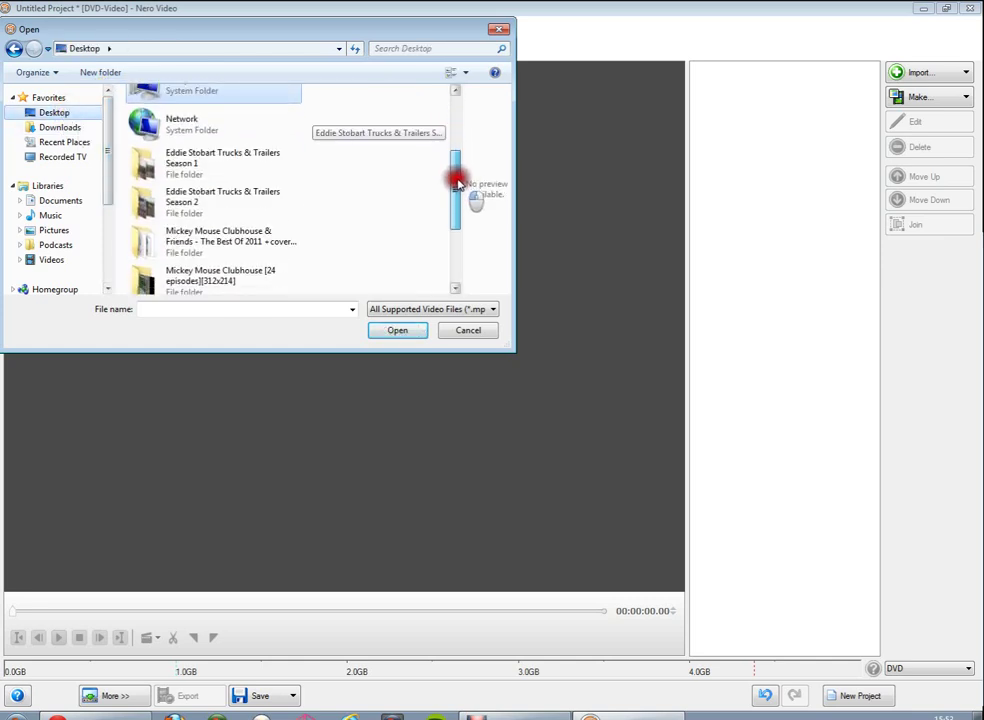
double_click(191, 237)
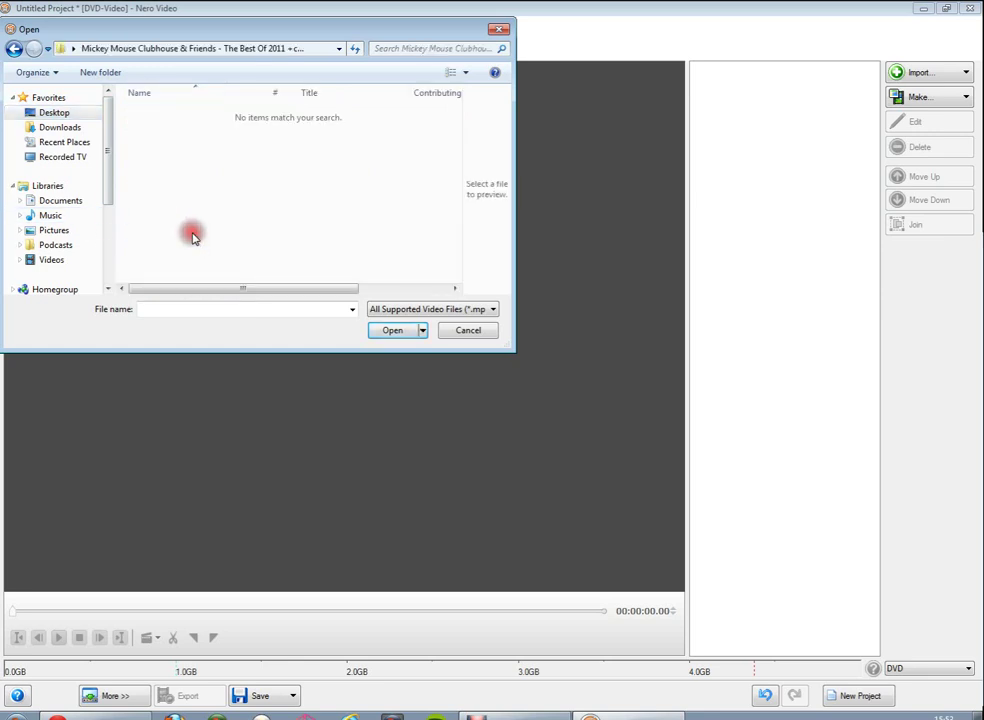
click(14, 48)
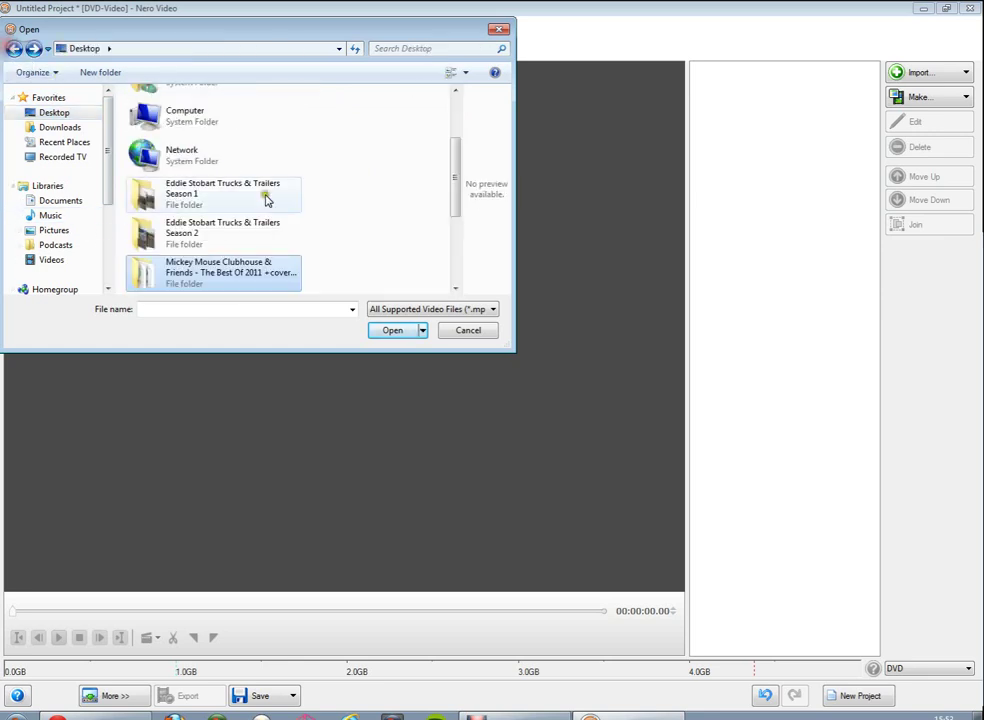
scroll(348, 229, down, 3)
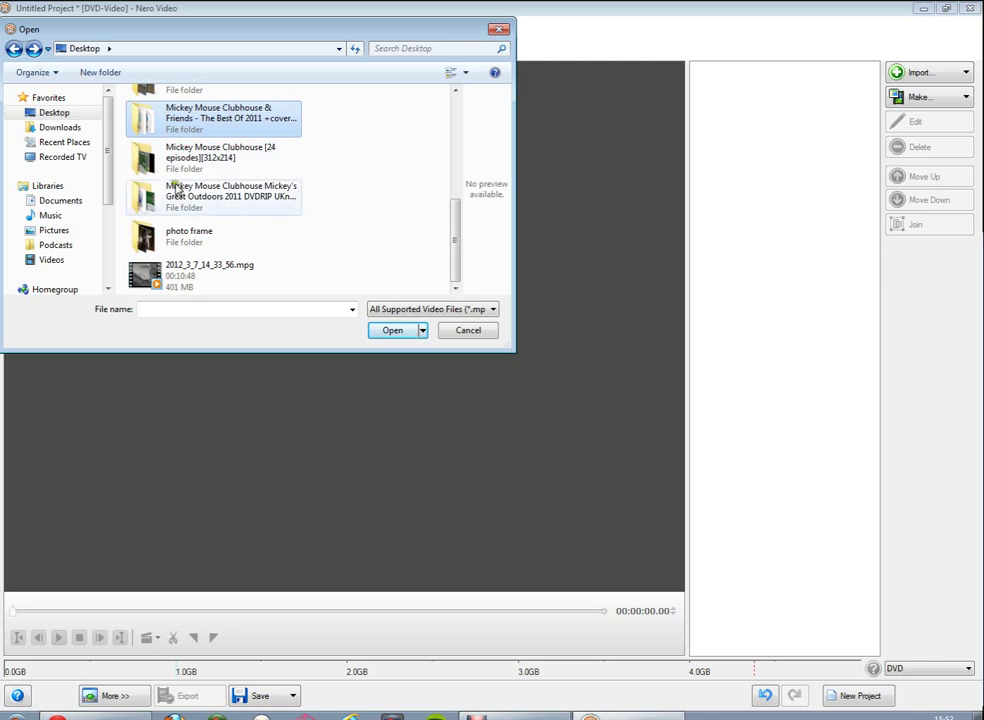
double_click(190, 198)
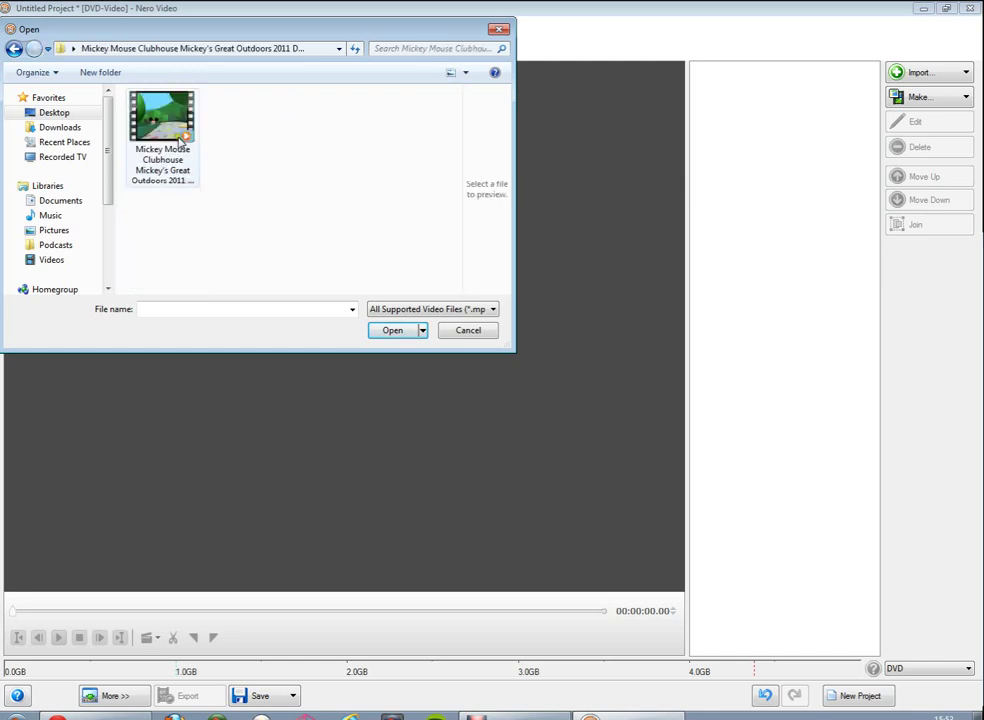
click(198, 158)
Step: Import the selected Mickey's Great Outdoors video into the project
click(376, 330)
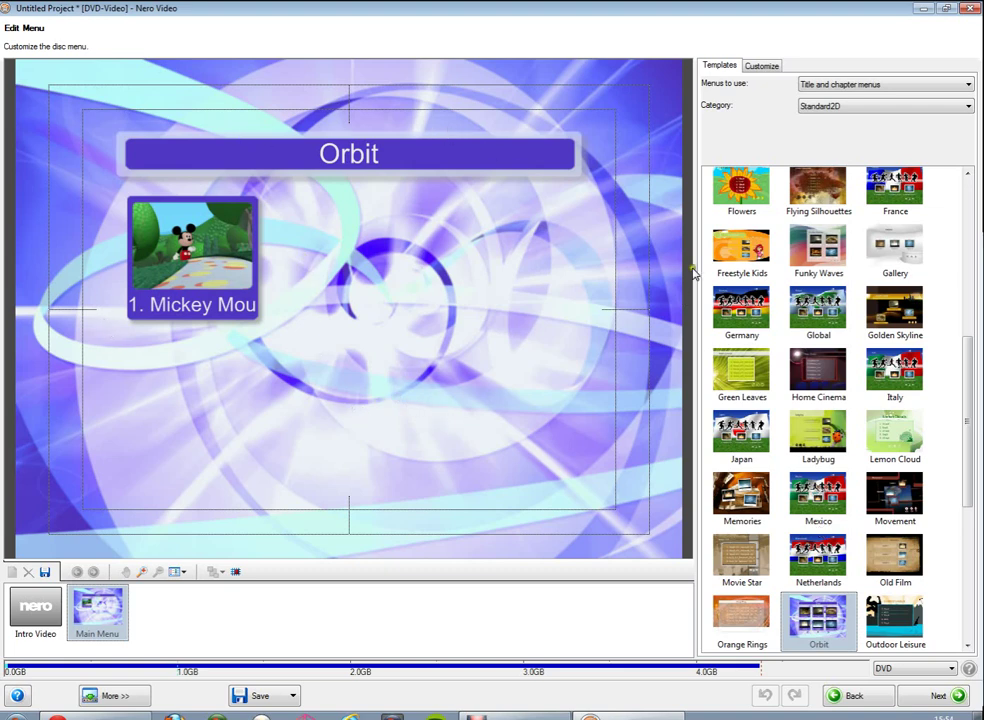
Step: Set 'Menus to use' to 'Do not create a menu'
click(835, 84)
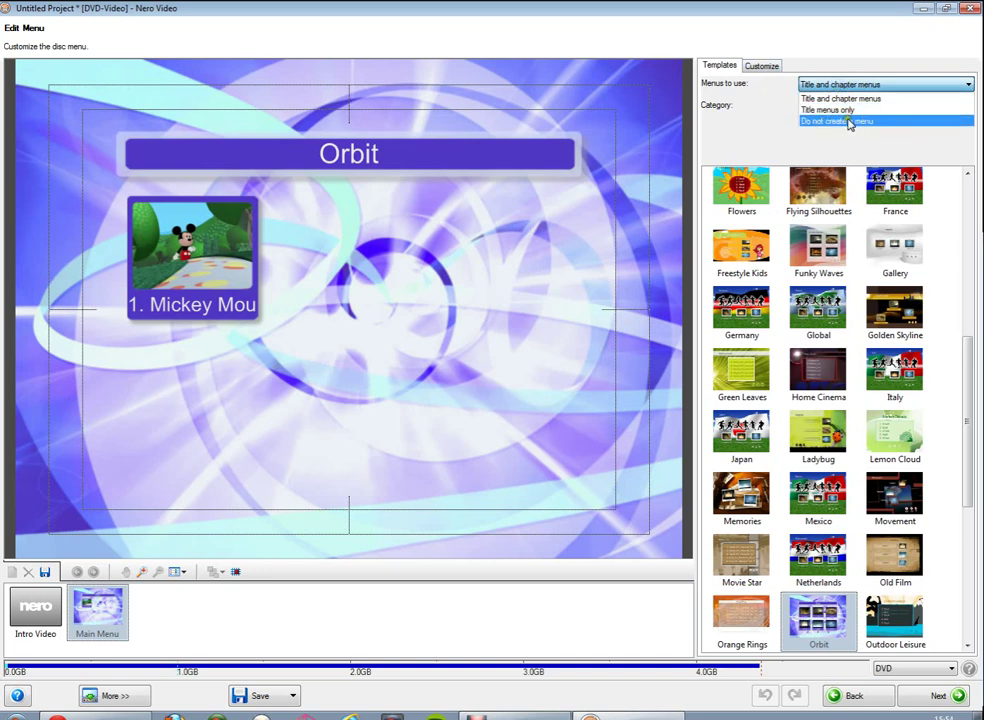
click(849, 121)
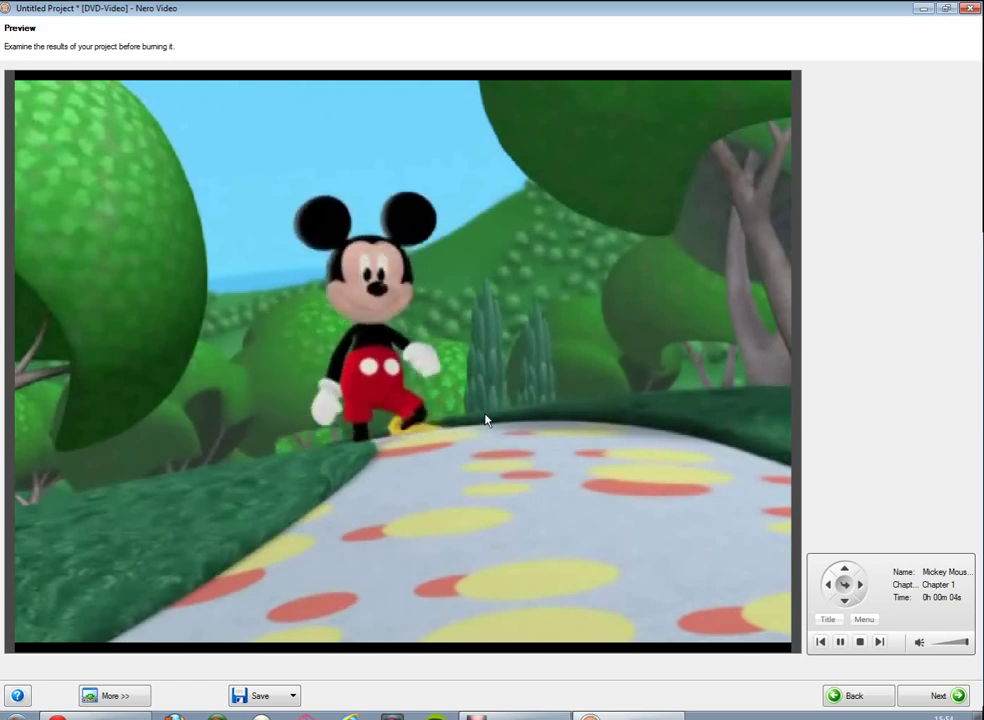
Step: Proceed to the burn options and accept switching the video mode to NTSC
click(940, 700)
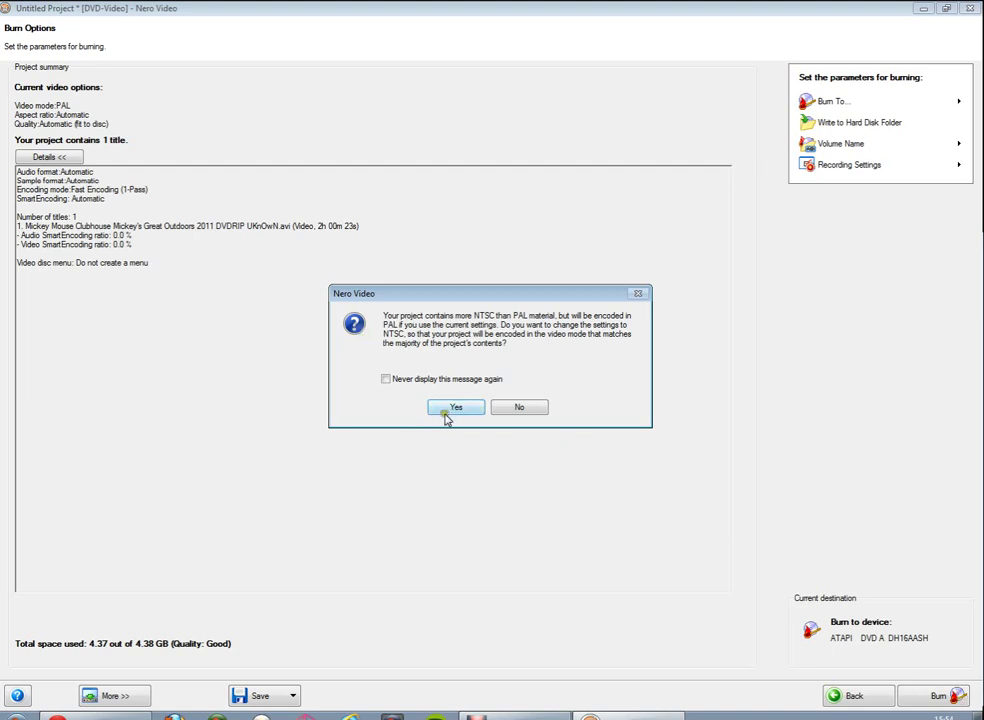
click(385, 379)
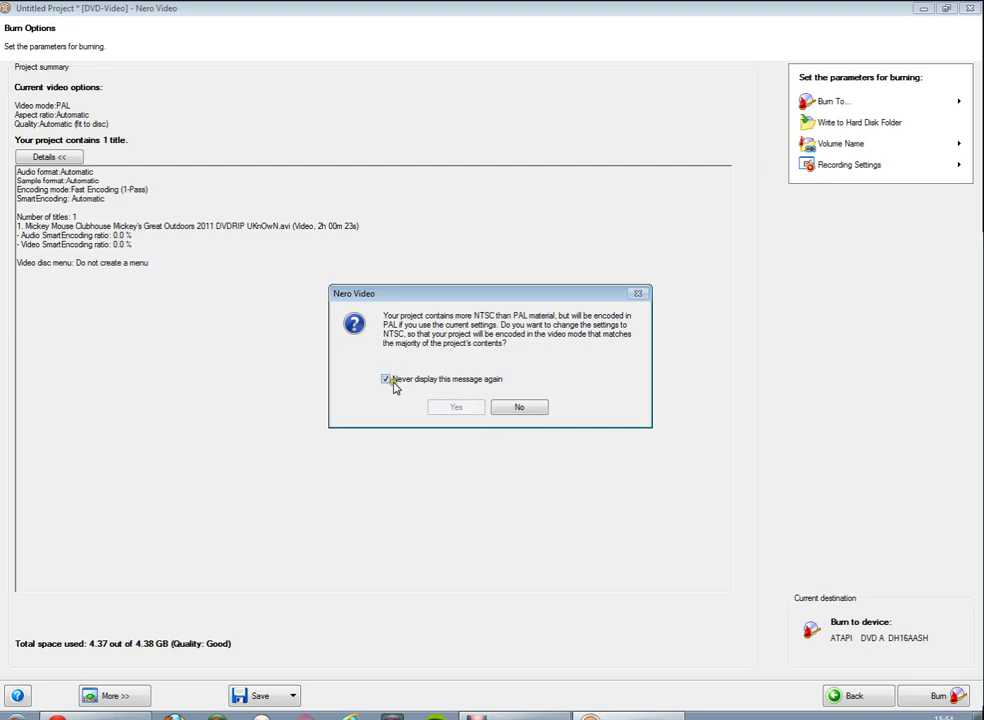
click(386, 379)
click(452, 405)
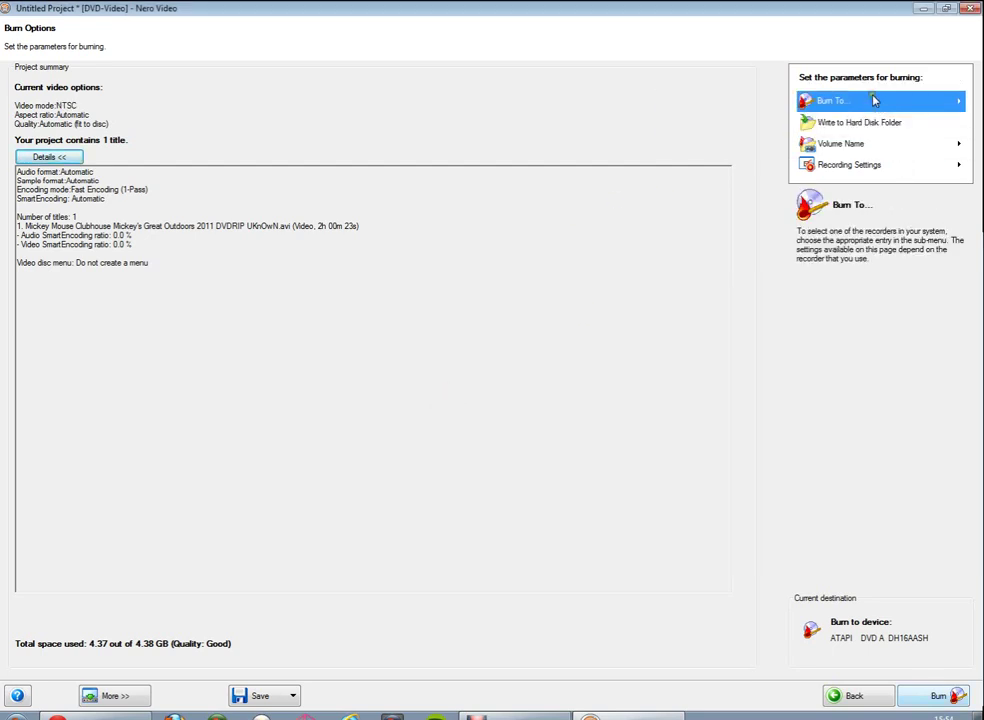
mouse_move(830, 101)
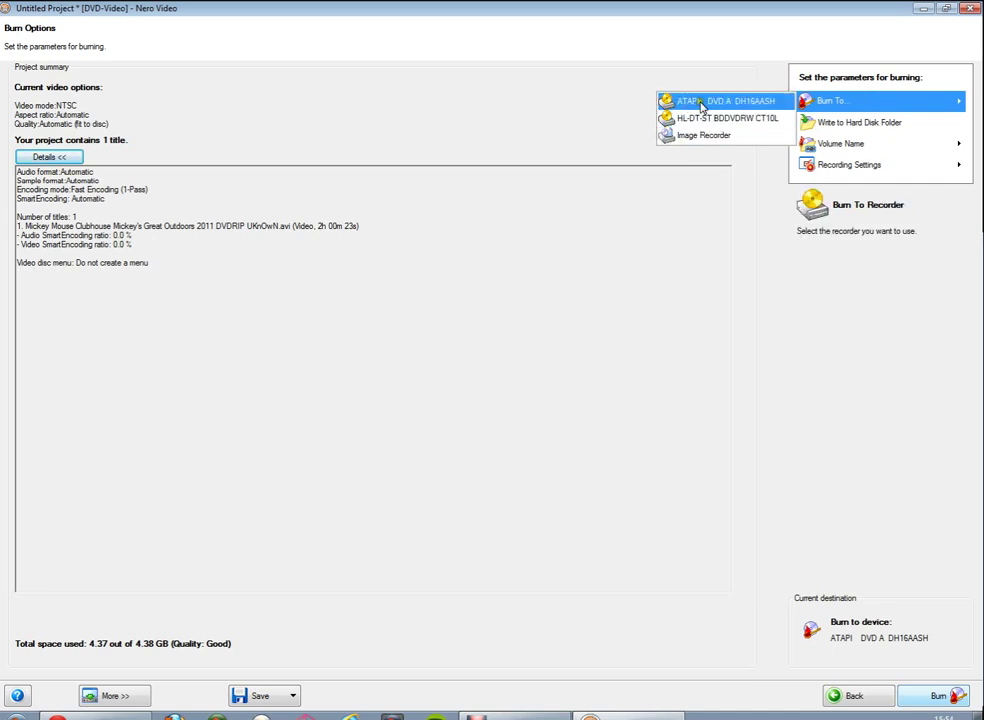
Step: Choose the ATAPI DVD A DH16AASH recorder and burn the disc to completion
click(706, 104)
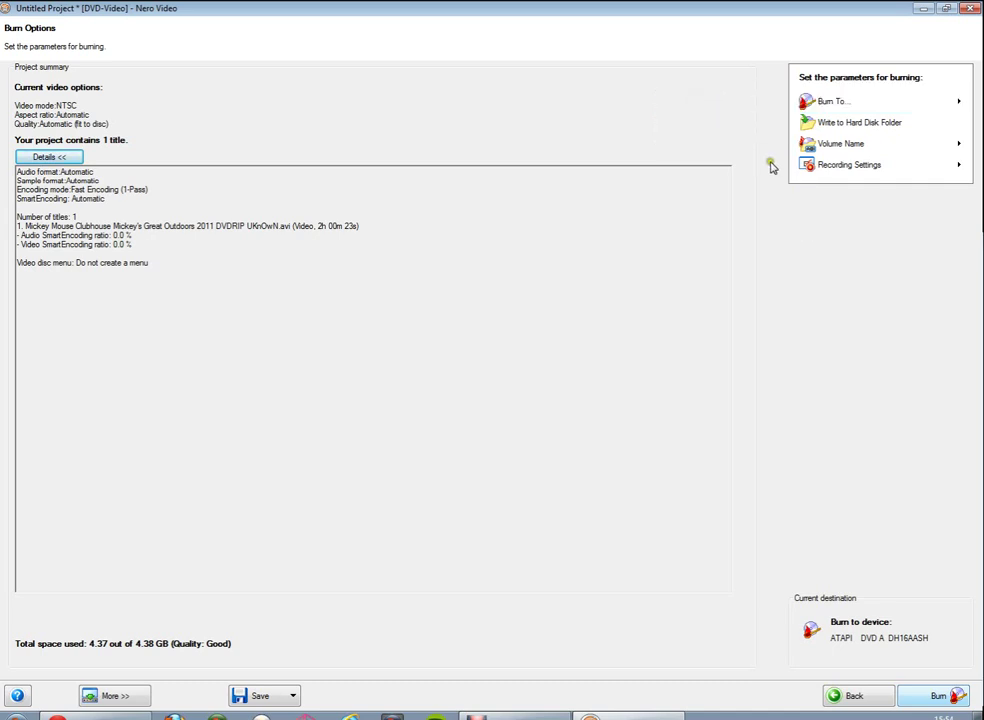
click(940, 695)
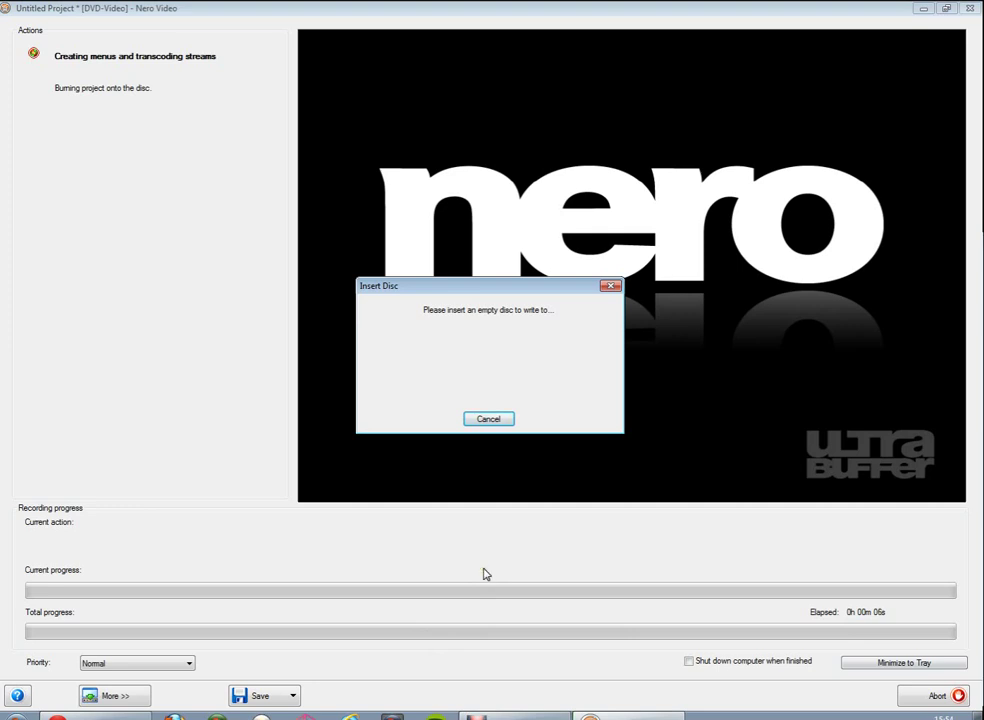
click(528, 716)
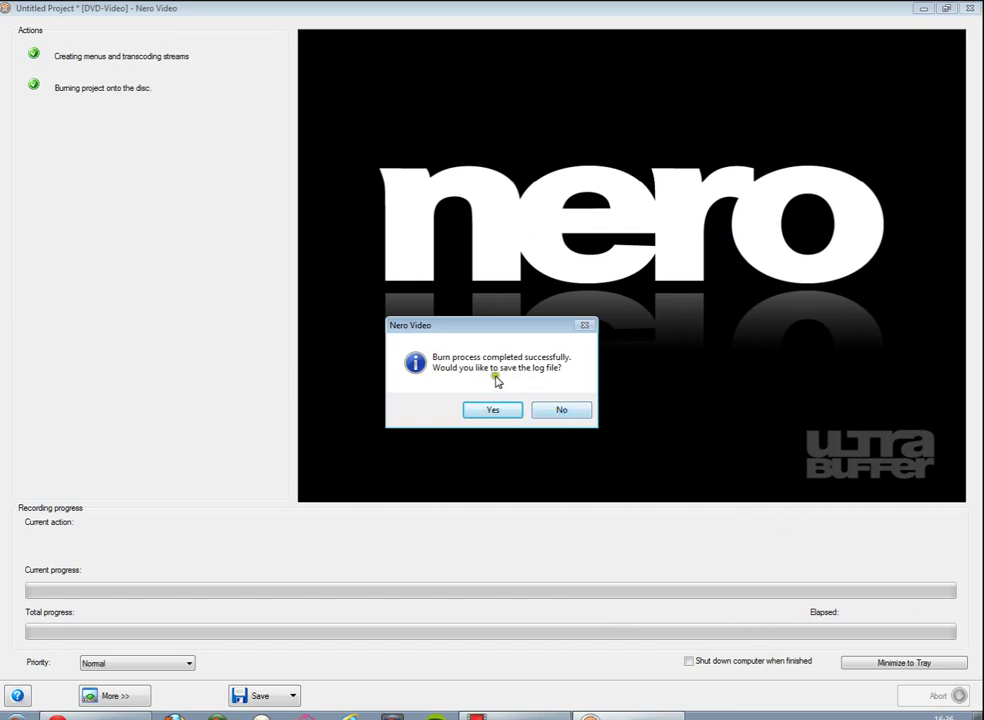
Step: Decline saving the burn log, then exit Nero Video without saving the project
click(559, 411)
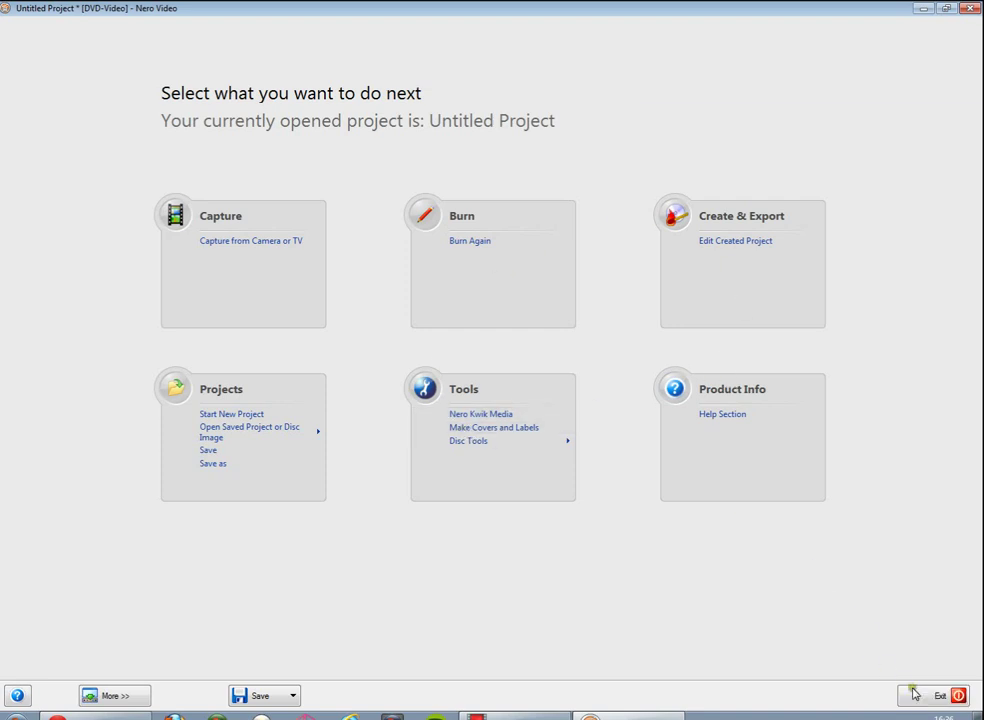
click(932, 697)
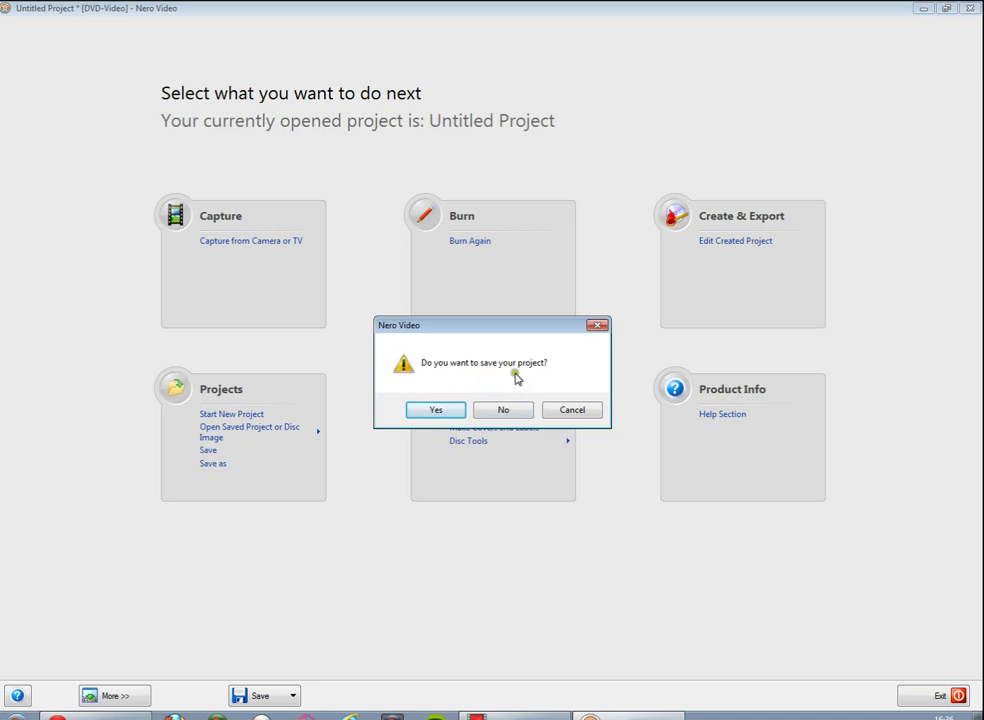
click(505, 413)
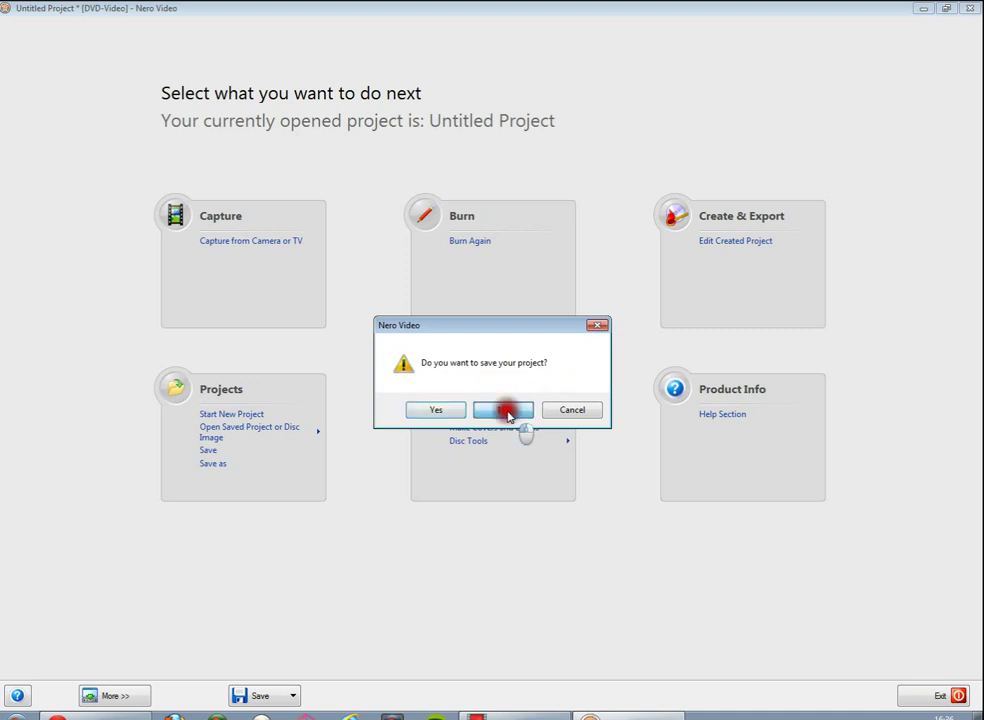